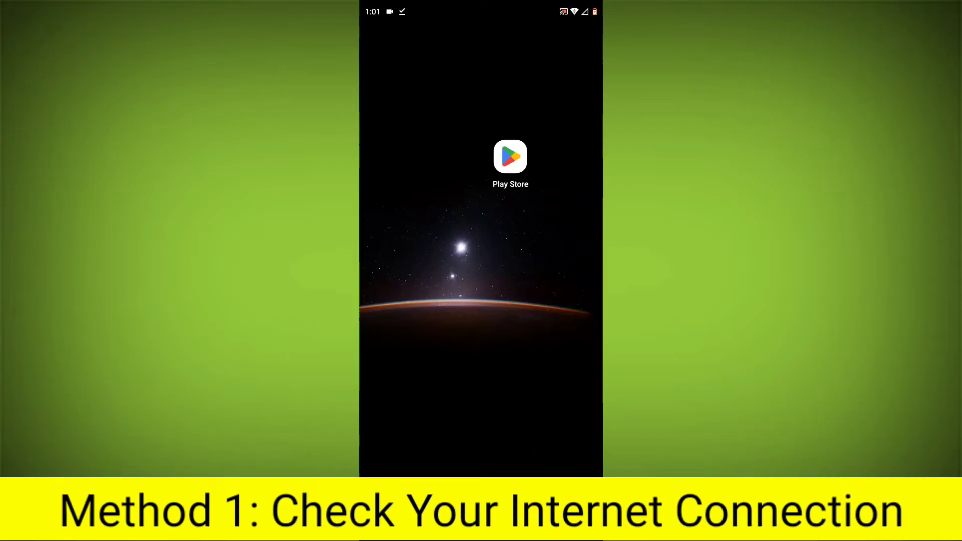
Check the quick settings Internet panel to confirm Wi-Fi is connected.
left_click_drag(481, 8, 481, 300)
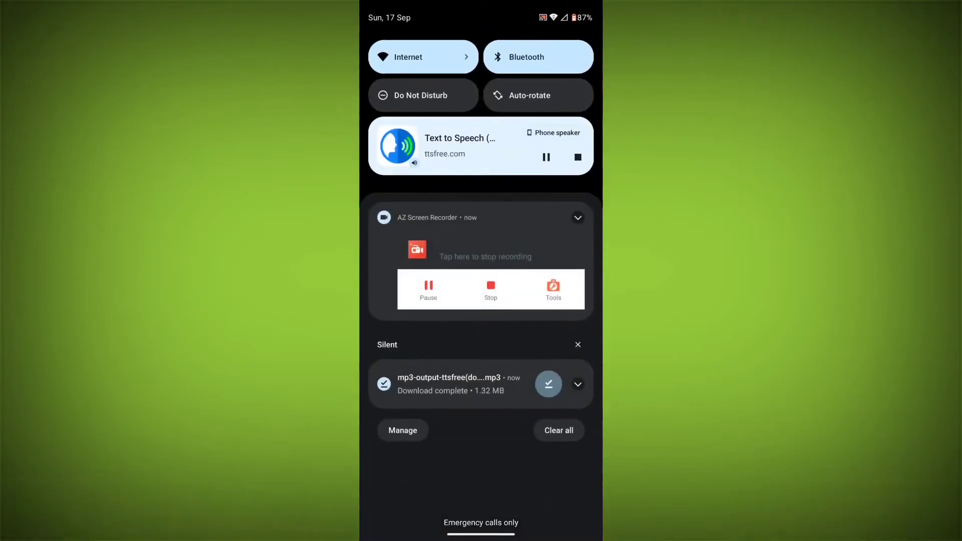
left_click(421, 56)
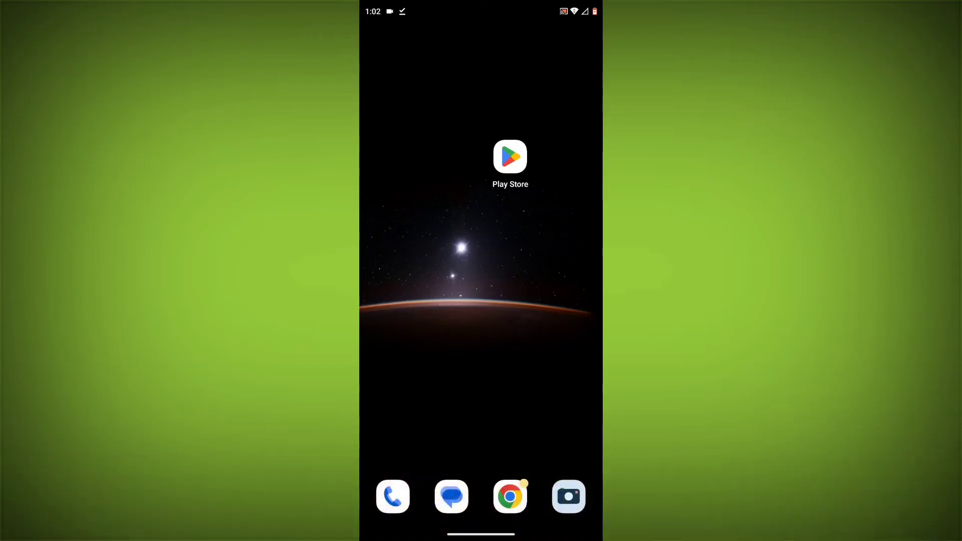
Search the Play Store for 'pi network' and open the Pi Network app page.
left_click(510, 157)
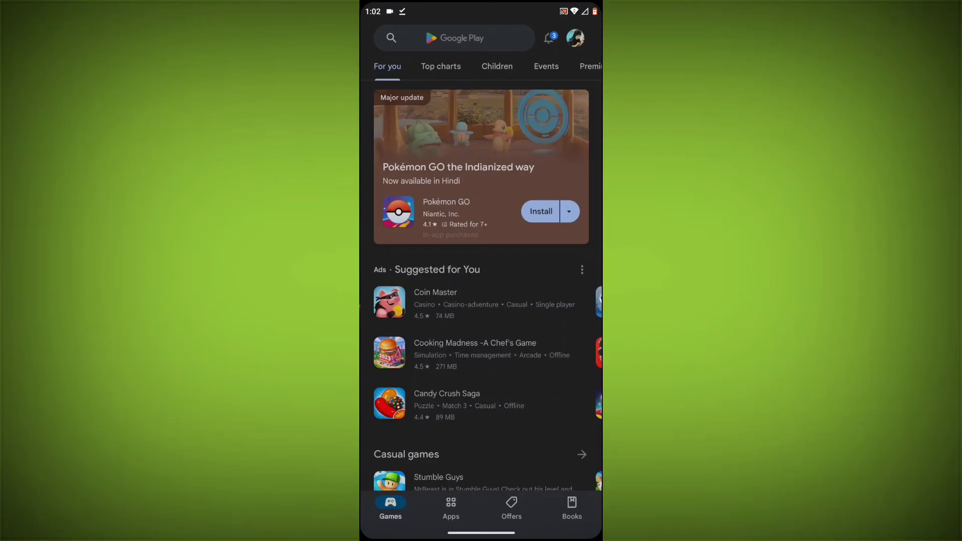
left_click(451, 36)
type("pi ")
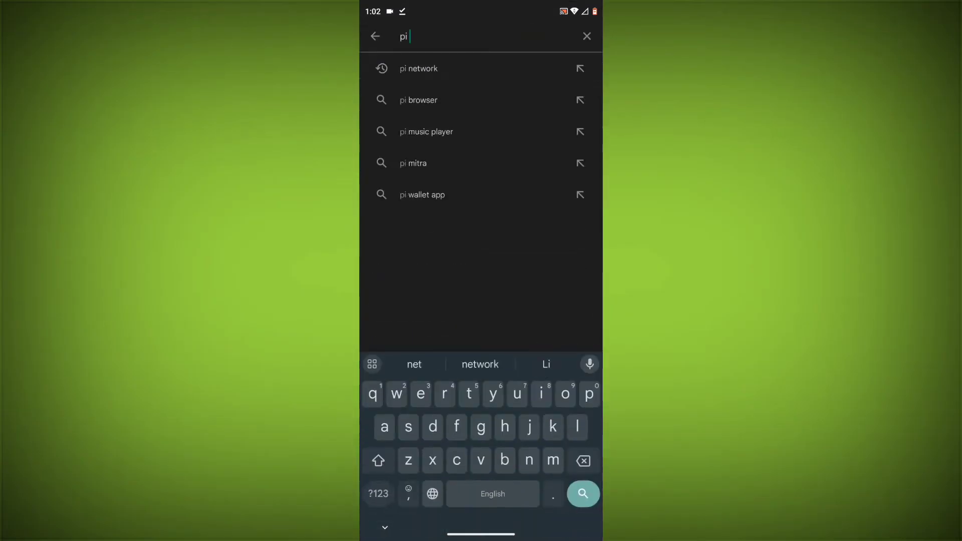
type("ni")
key("BackSpace")
type("net")
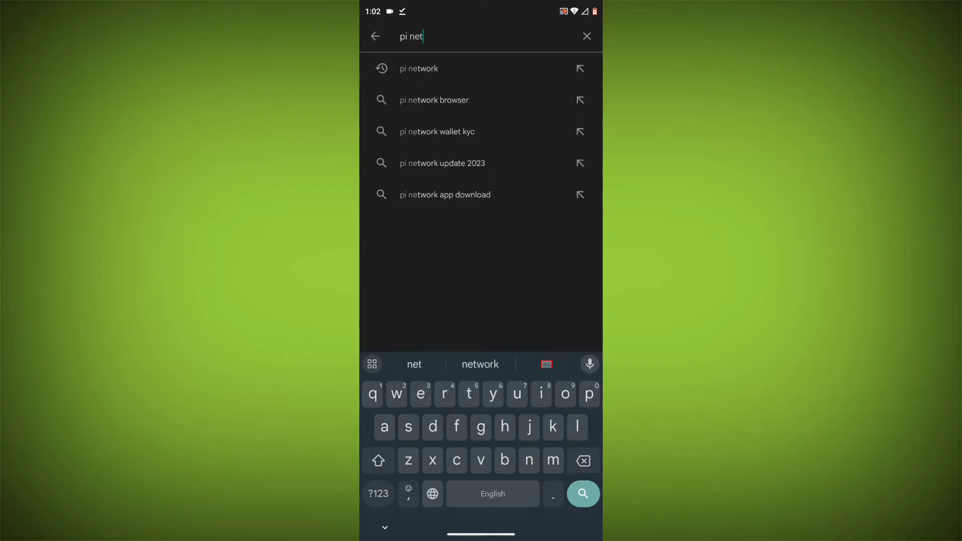
left_click(480, 363)
left_click(582, 493)
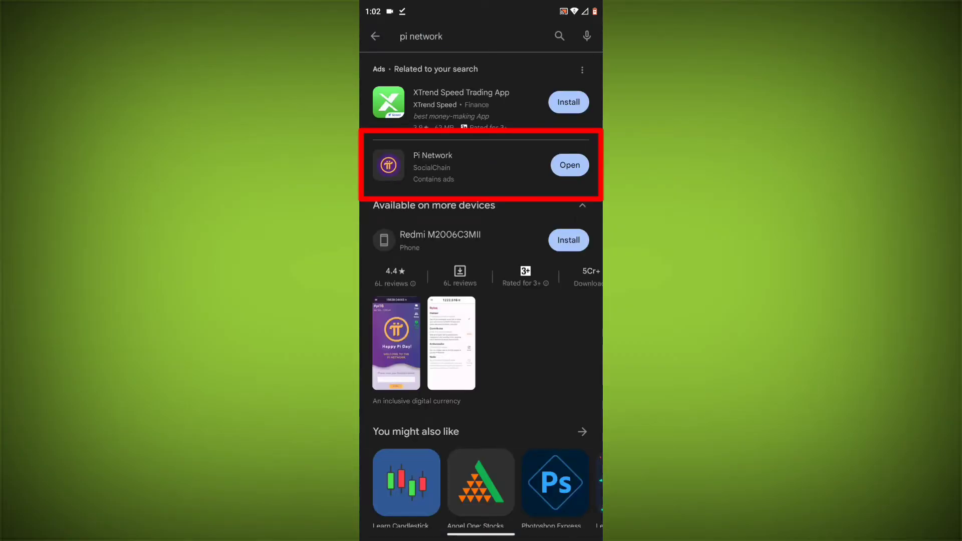
left_click(458, 166)
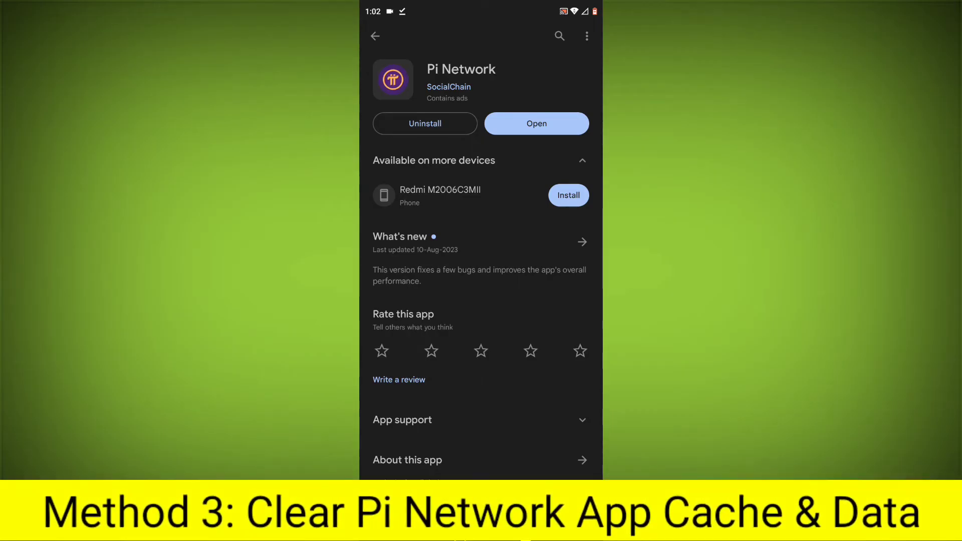
Go home from the Play Store and swipe to the page with the Pi icon.
key("Home")
left_click_drag(556, 300, 406, 300)
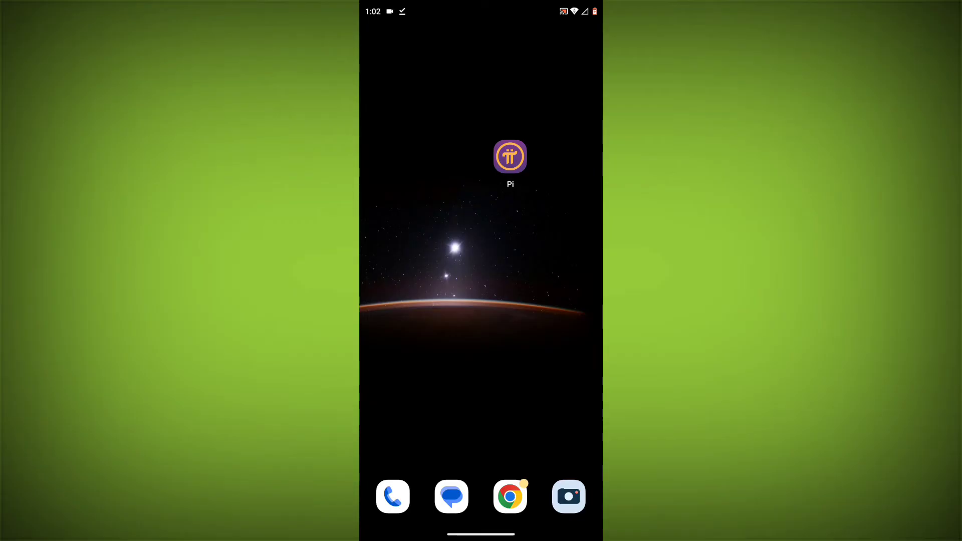
Force stop Pi from its App info page and open its Storage & cache page.
right_click(510, 157)
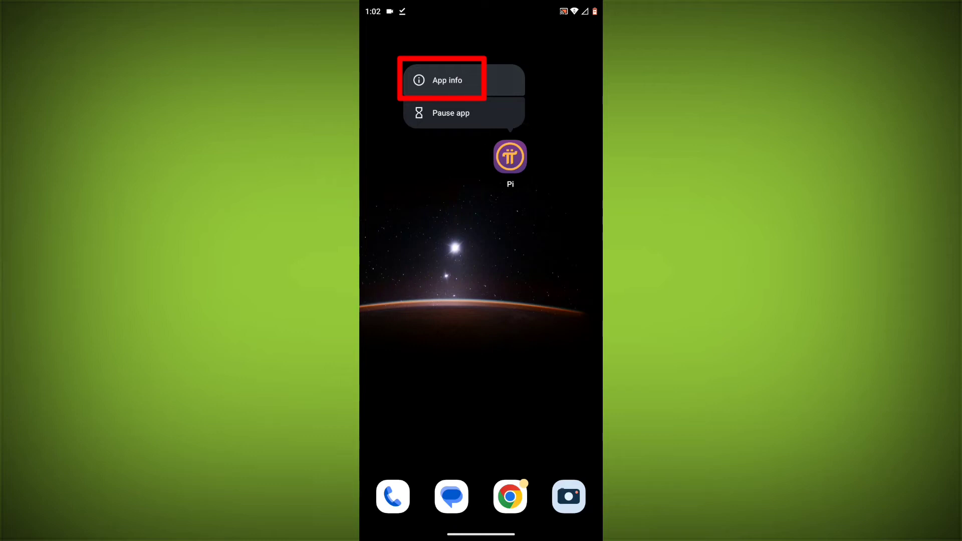
left_click(441, 80)
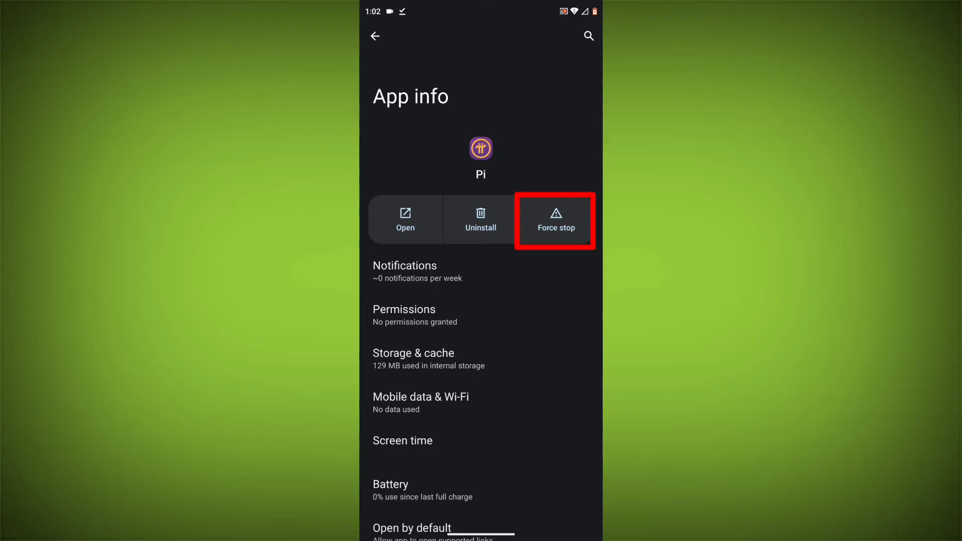
left_click(556, 220)
left_click(562, 302)
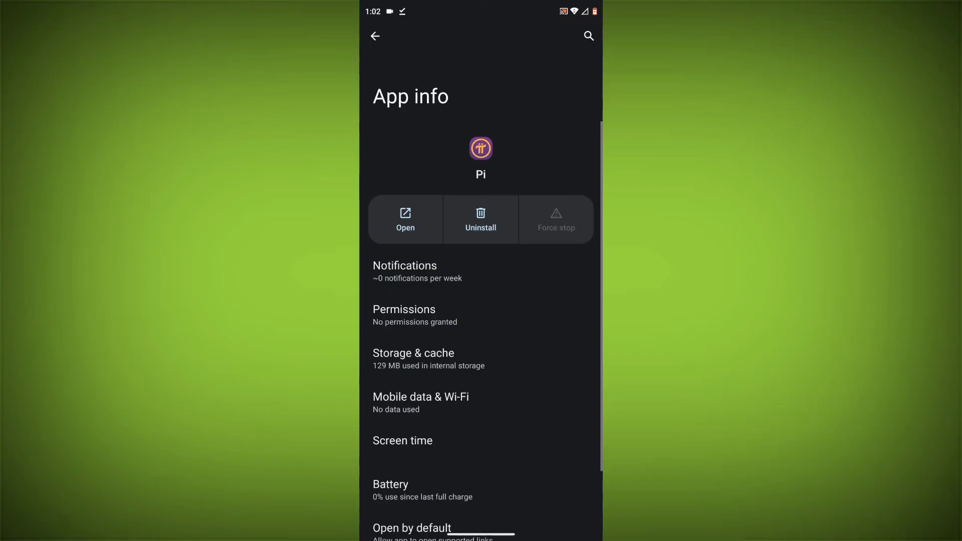
scroll(481, 301, "down", 2)
left_click(438, 278)
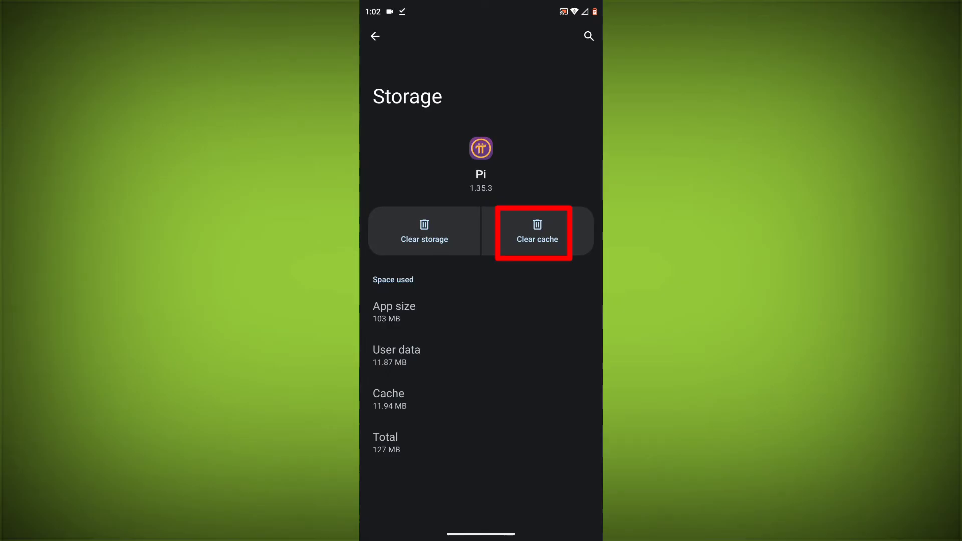
Clear Pi's cache and storage, confirming the Delete app data dialog.
left_click(537, 232)
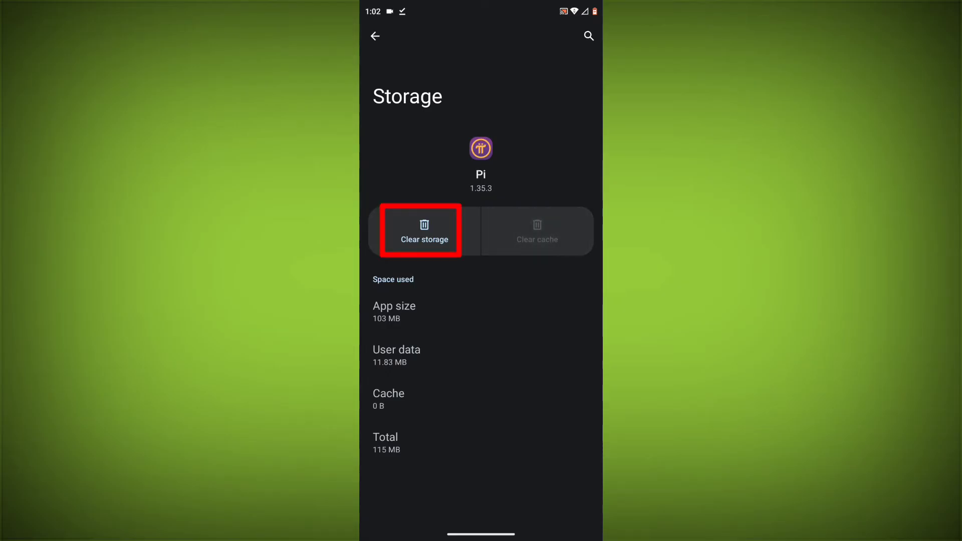
left_click(424, 231)
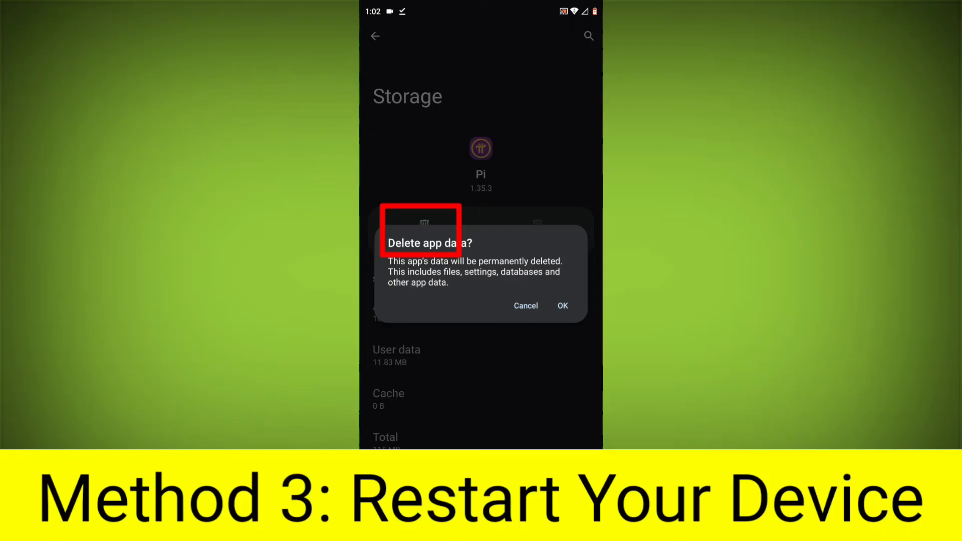
left_click(562, 305)
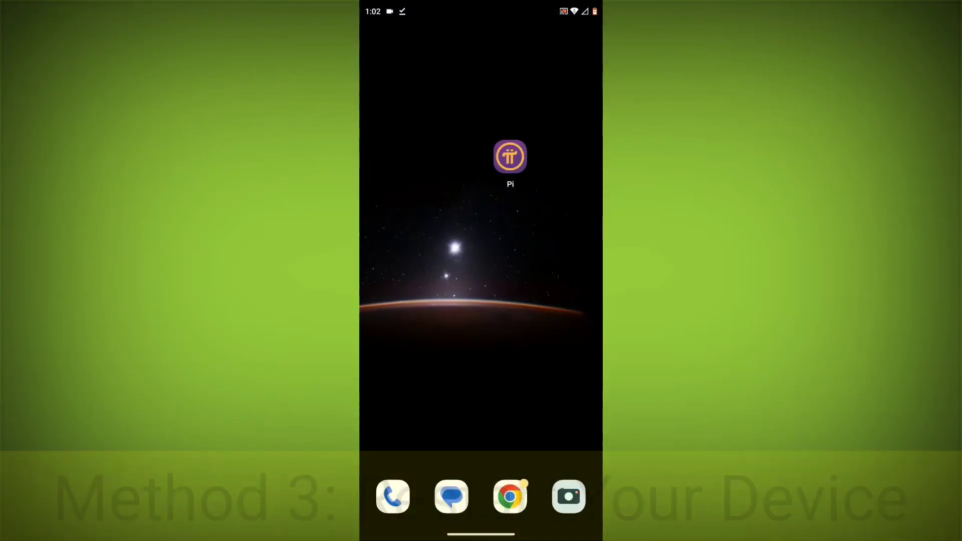
key("XF86PowerOff")
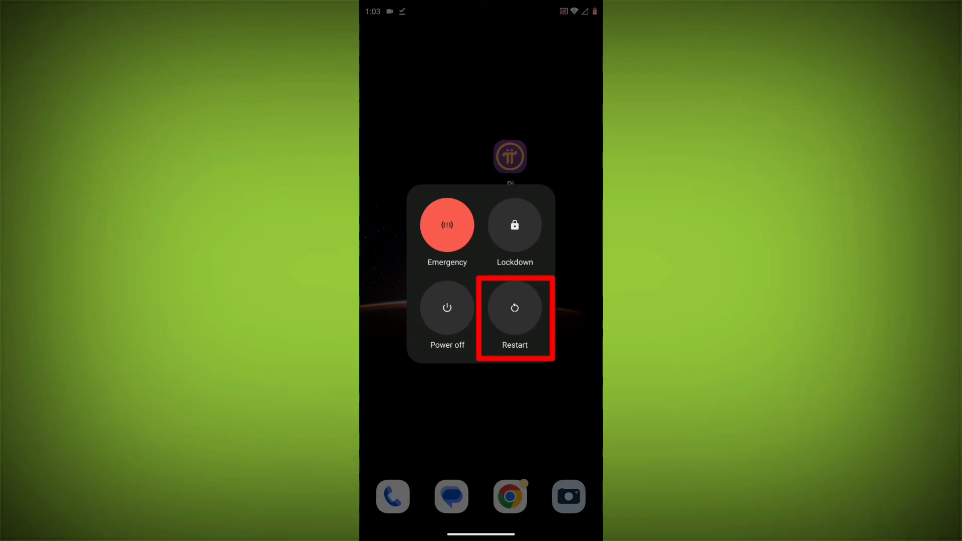
key("Escape")
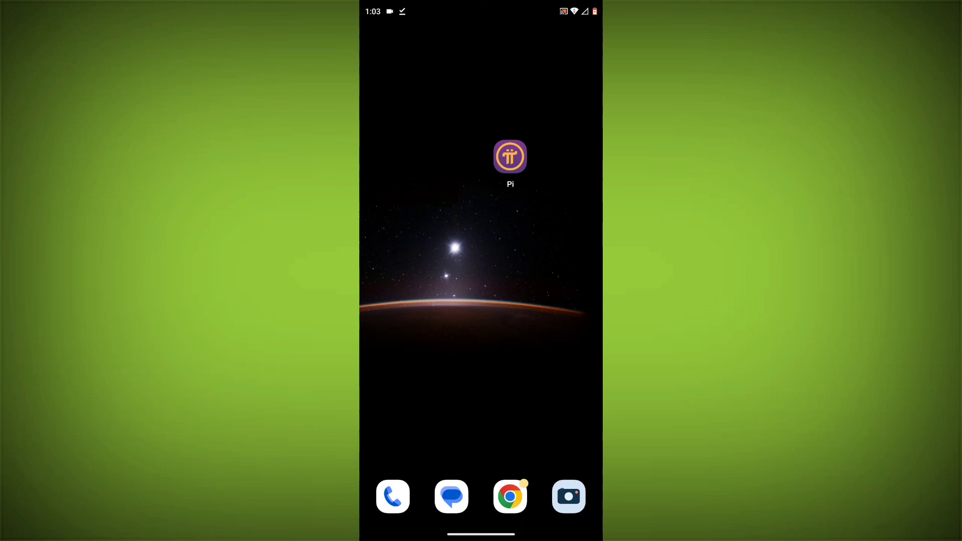